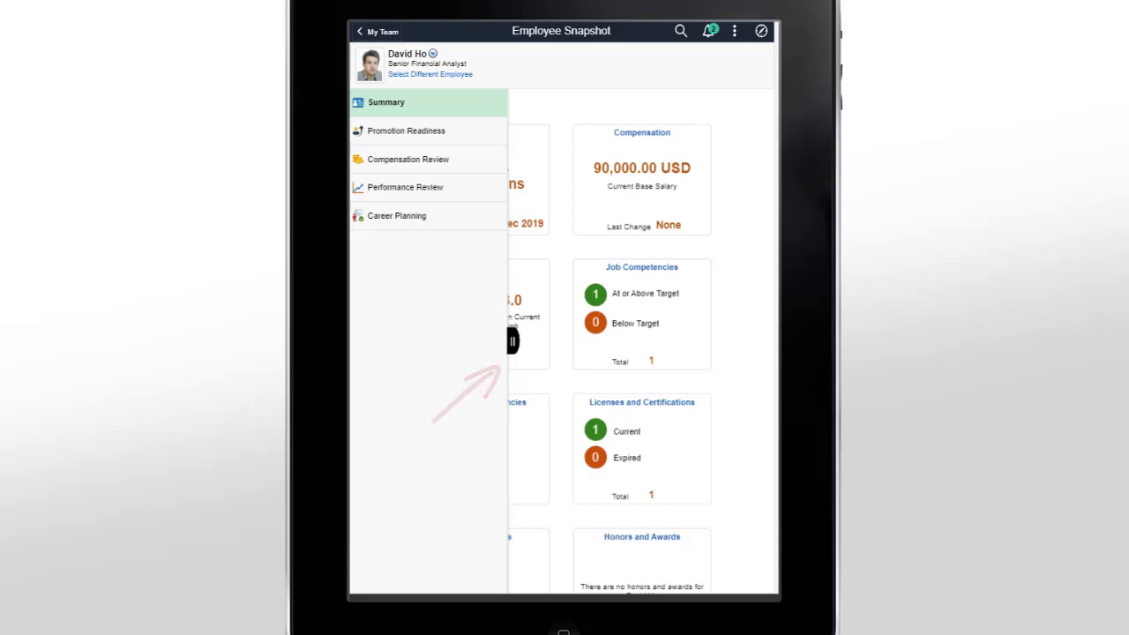
- Collapse the Employee Snapshot side panel so the Summary tiles fill the page
click(512, 341)
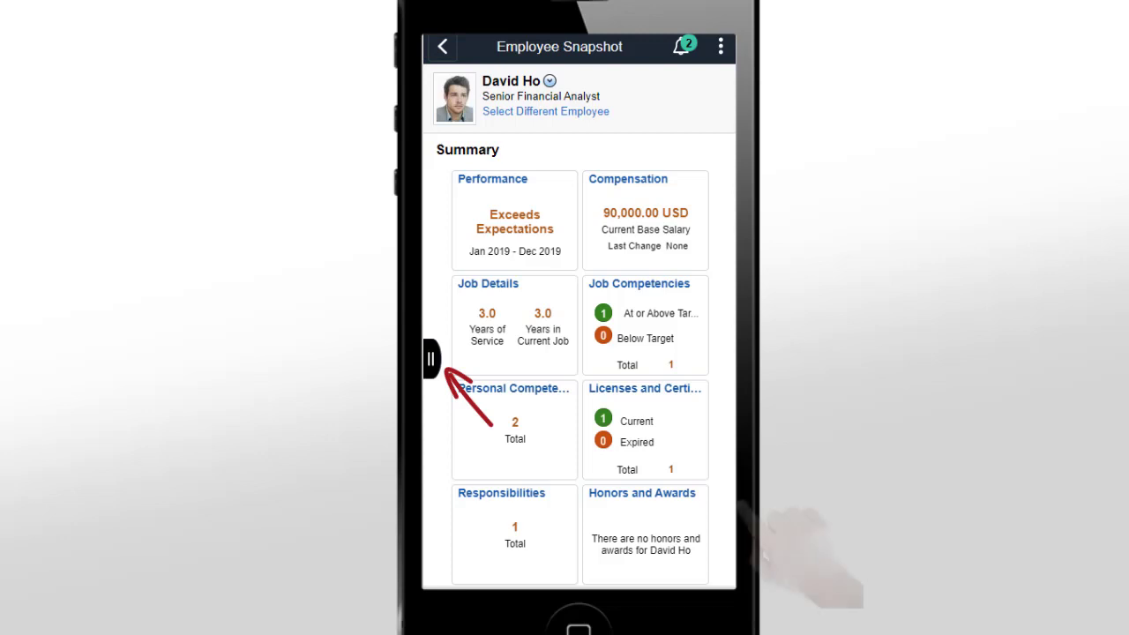
- Expand the Employee Snapshot section list and open the header's Actions menu
click(431, 358)
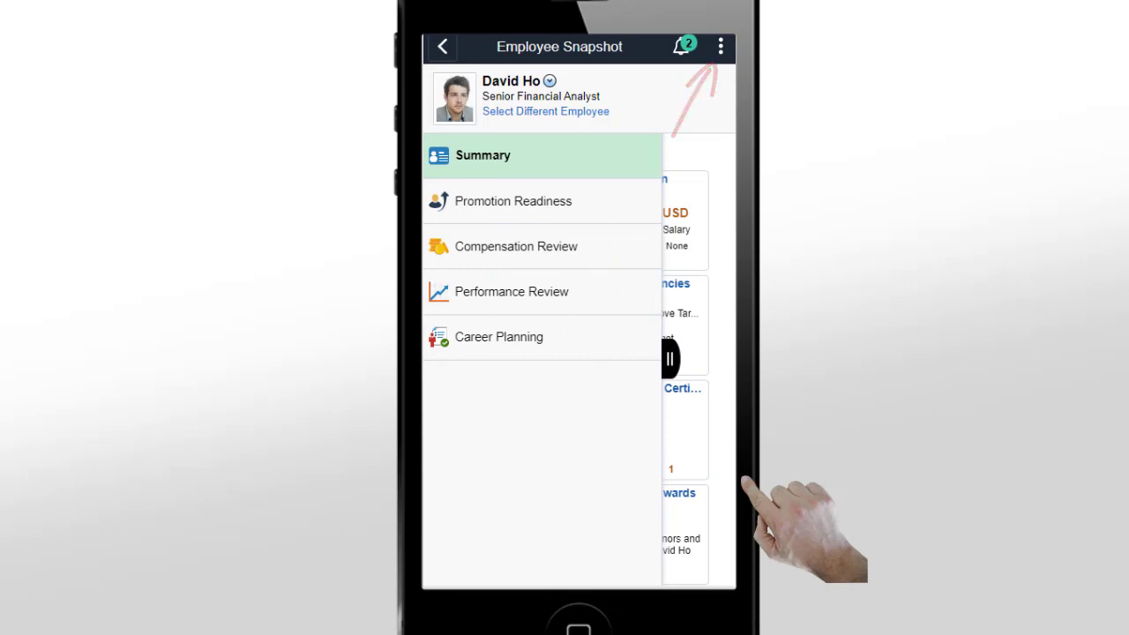
click(721, 46)
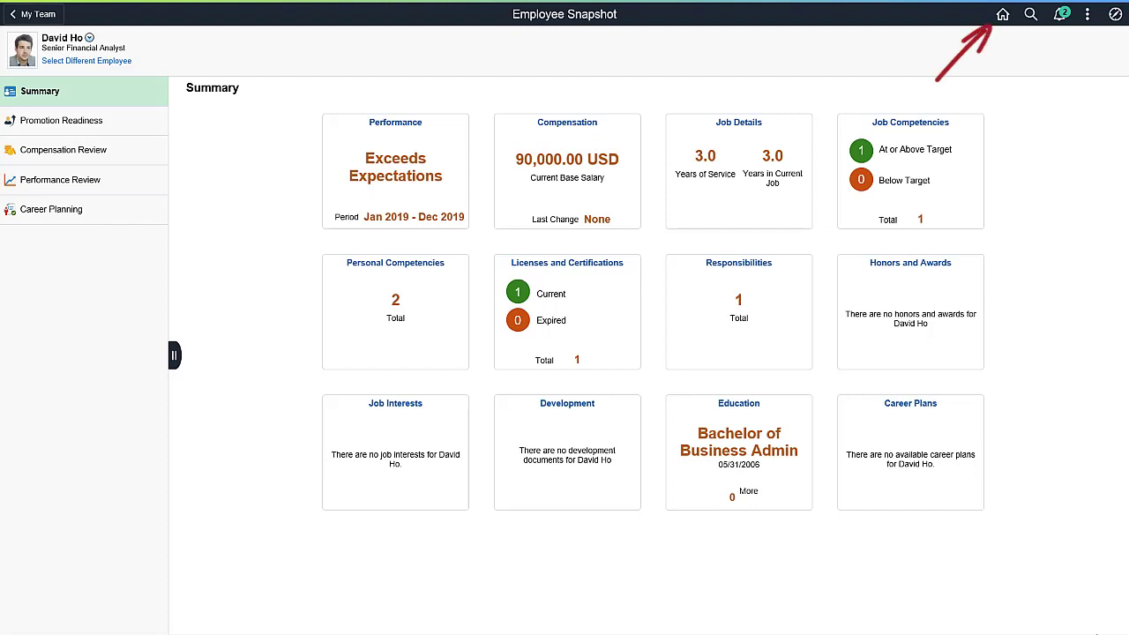
- Go Home to the Manager Self Service tiles, such as Approvals and Open Jobs
click(1003, 16)
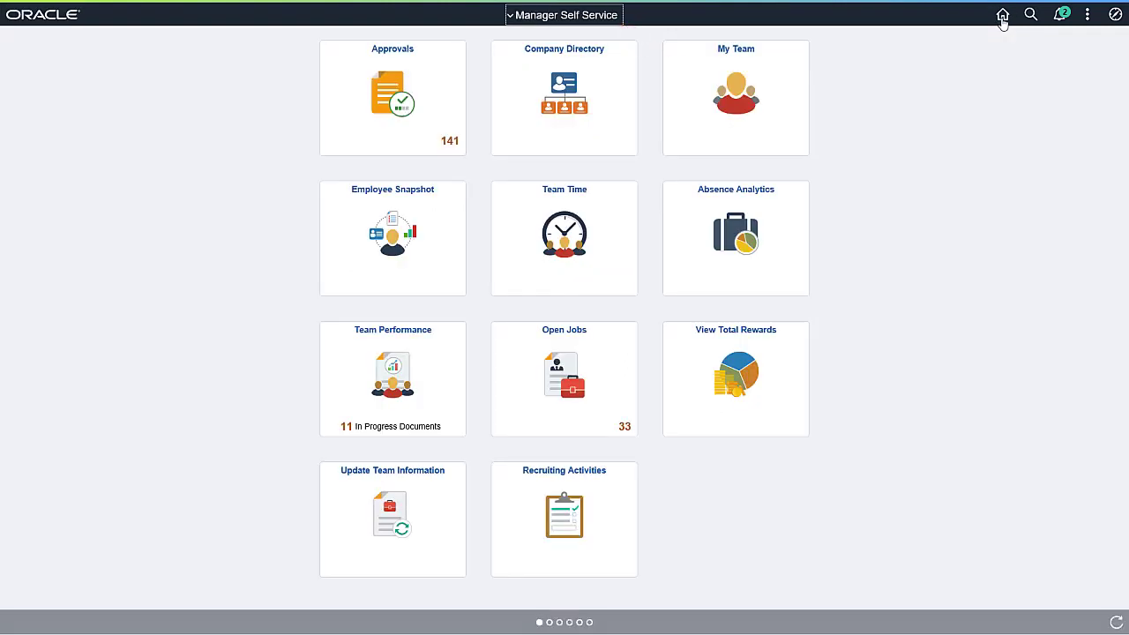
- Switch from Manager Self Service to another role homepage using the title dropdown
click(573, 15)
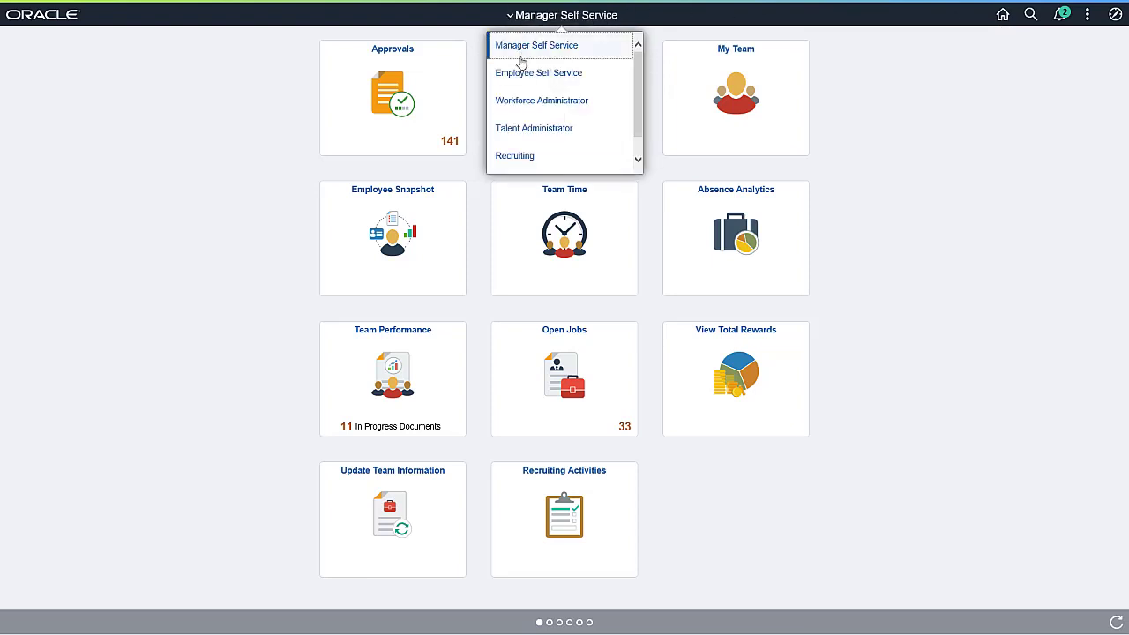
click(582, 71)
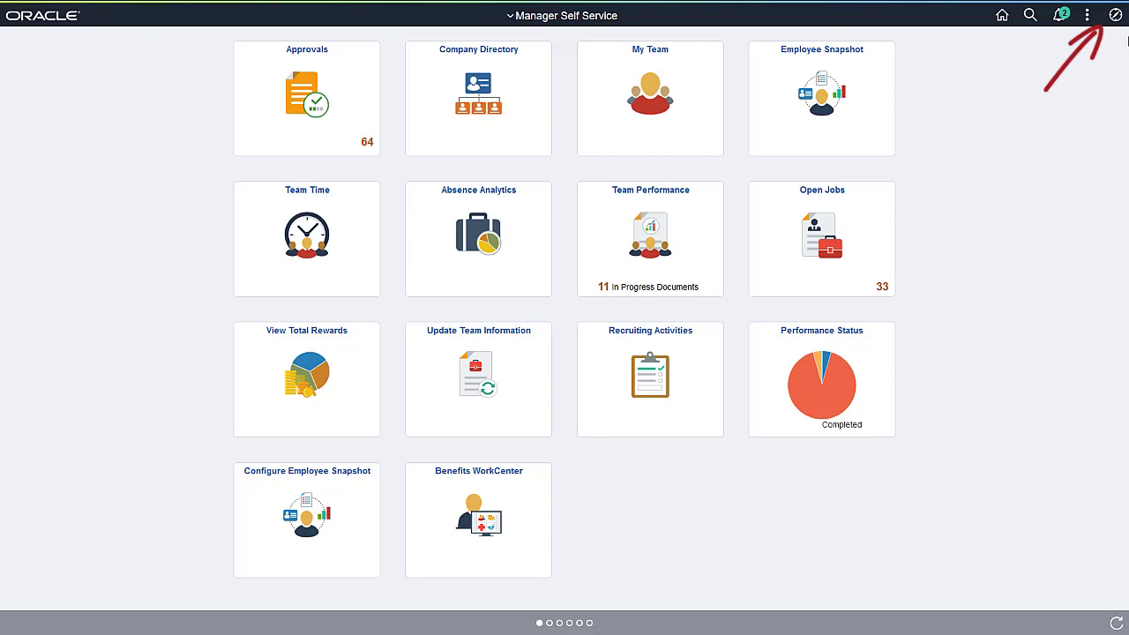
click(1115, 15)
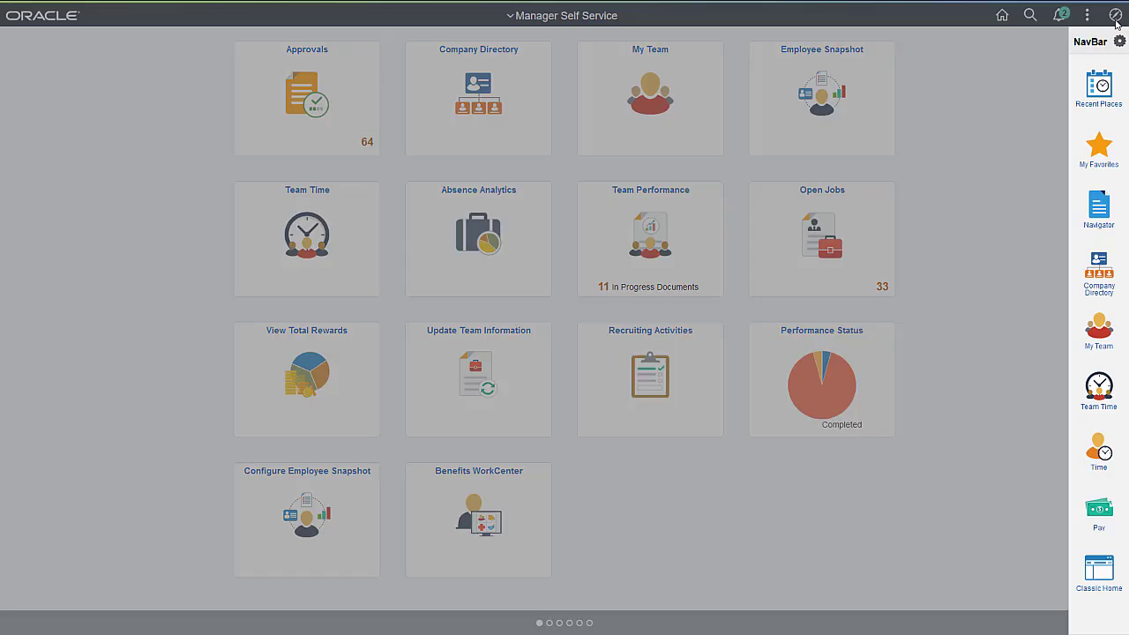
click(1100, 211)
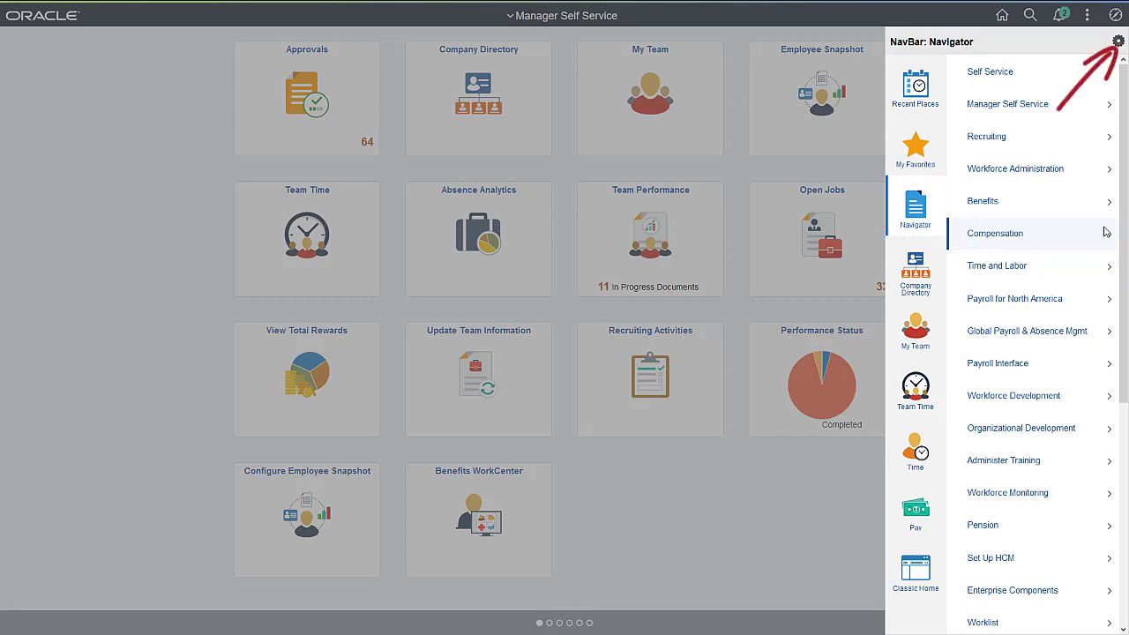
click(1118, 42)
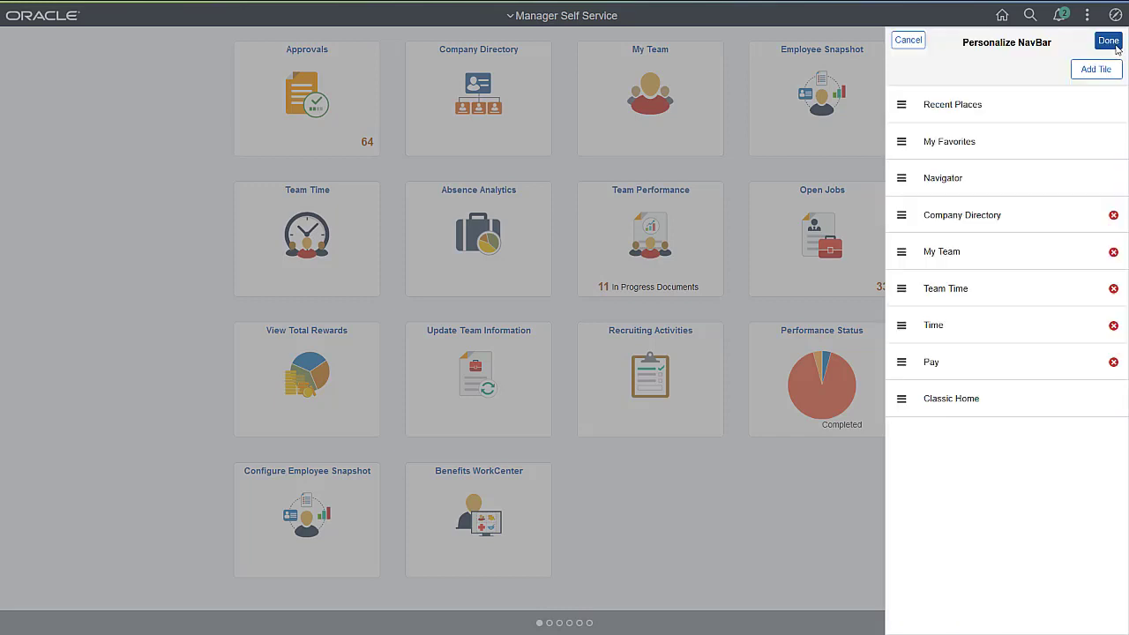
mouse_move(945, 331)
mouse_down()
mouse_move(948, 282)
mouse_move(953, 336)
mouse_up()
click(909, 41)
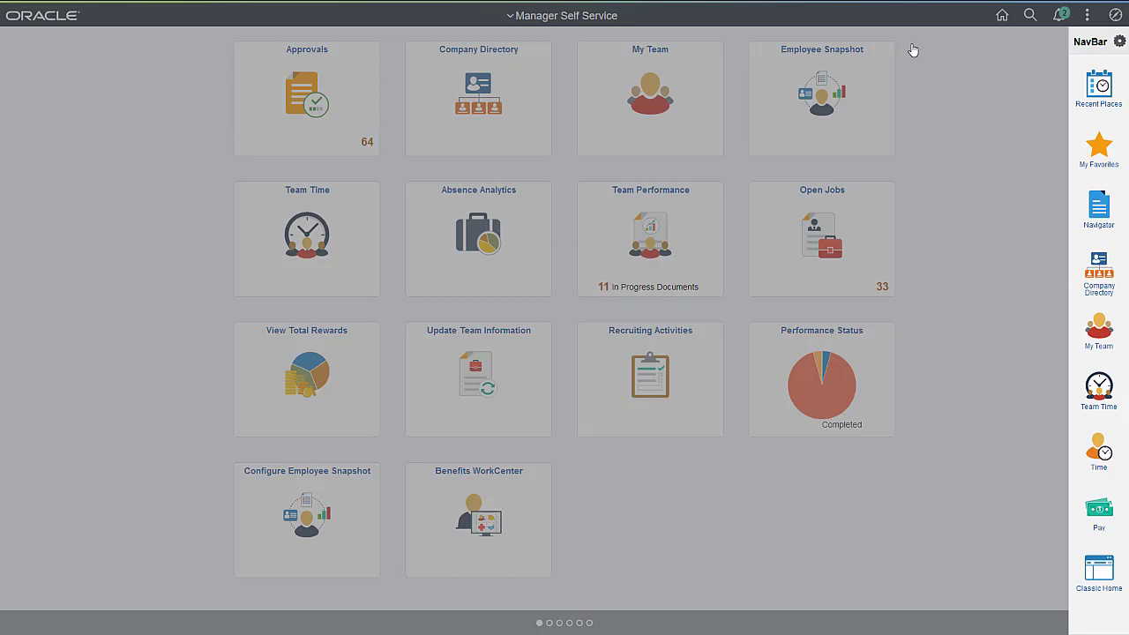
click(913, 48)
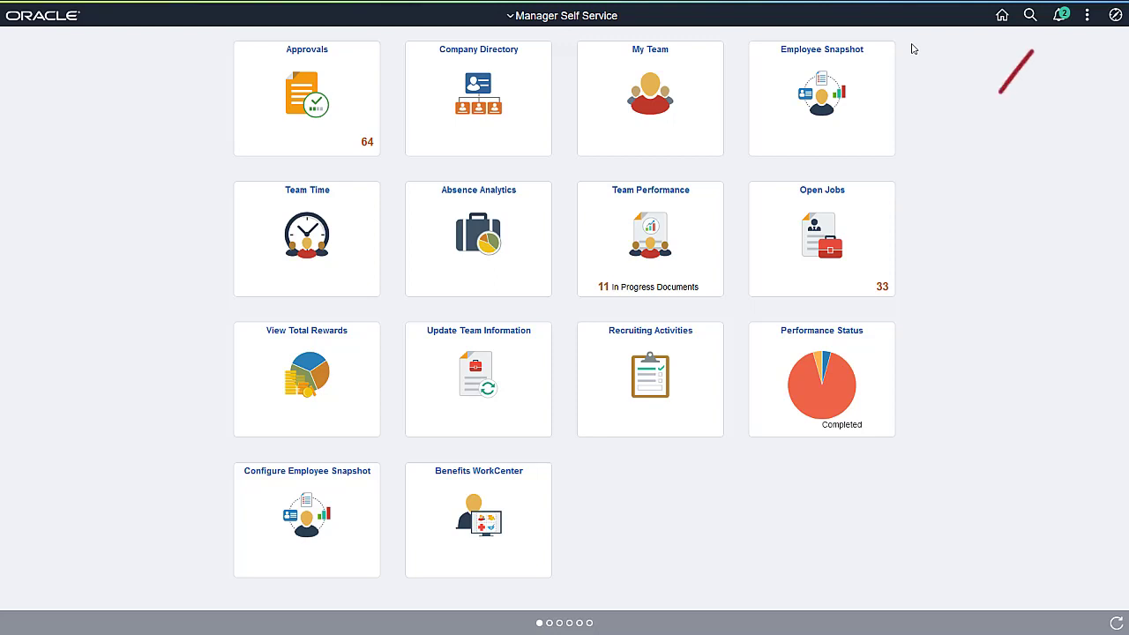
- Review pending Actions notifications, then bring up global search and its category list
click(1059, 15)
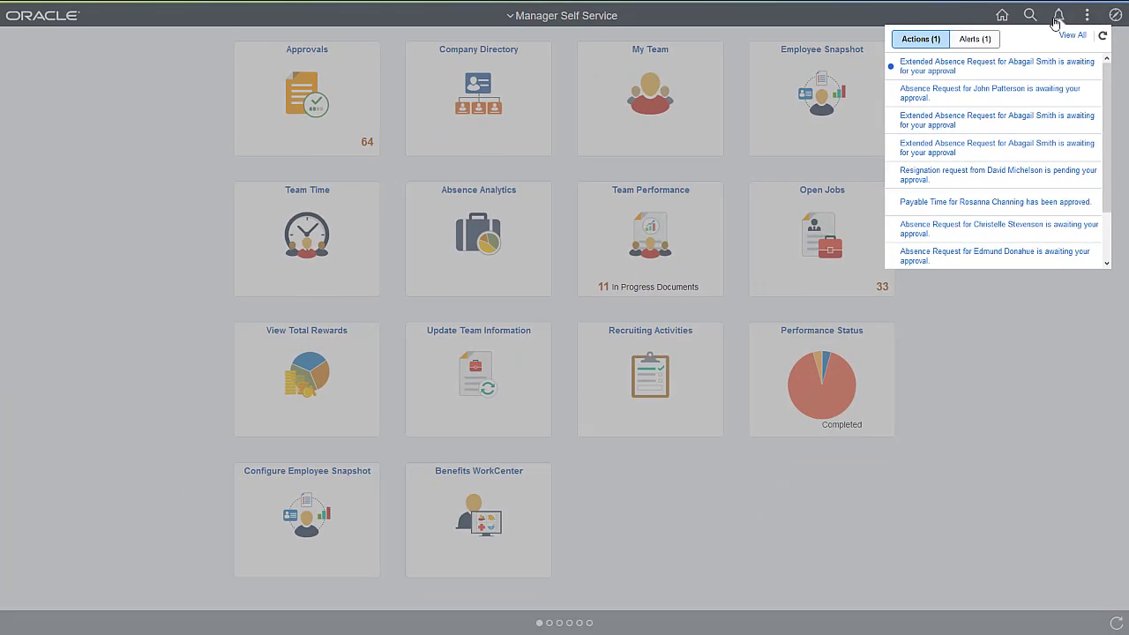
click(1030, 15)
click(868, 41)
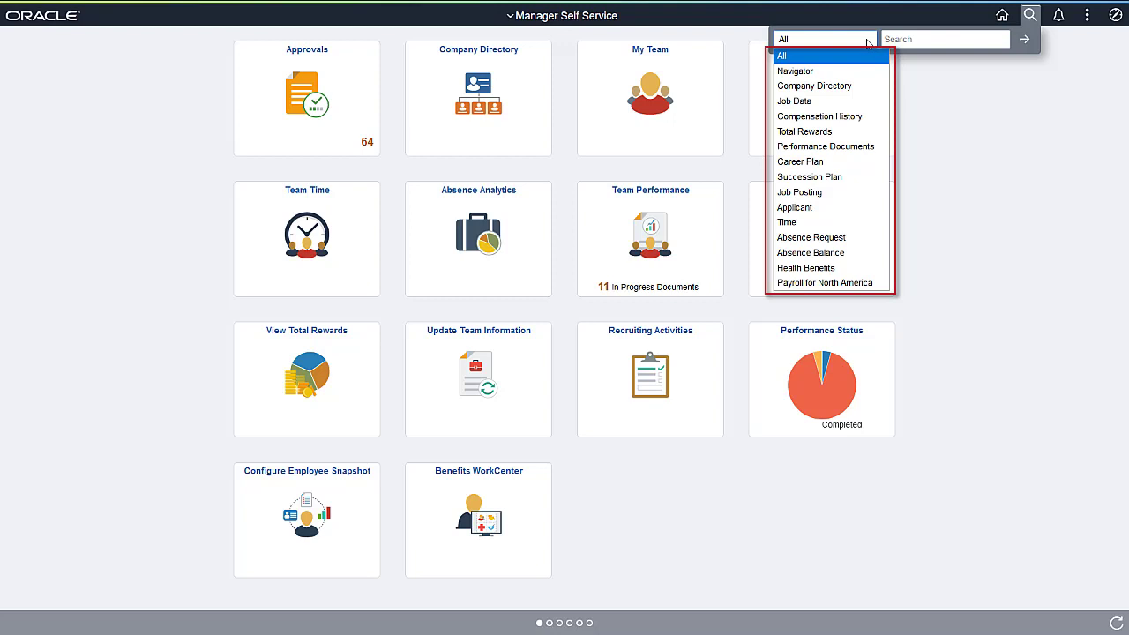
- Search All categories for an employee by surname
click(898, 40)
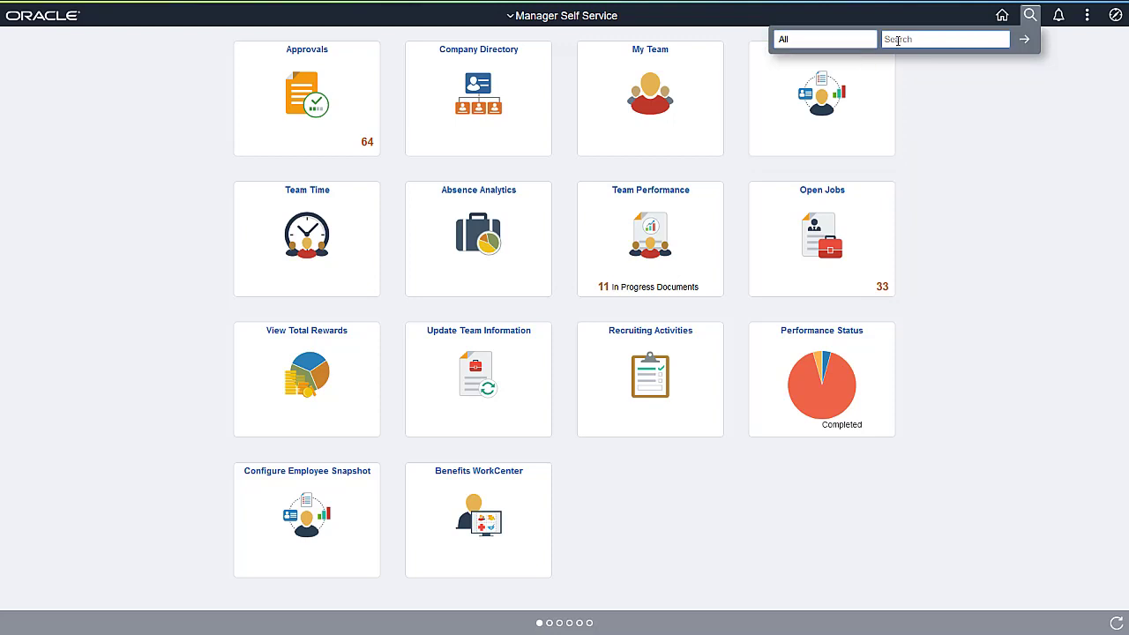
text(zinn)
click(1024, 39)
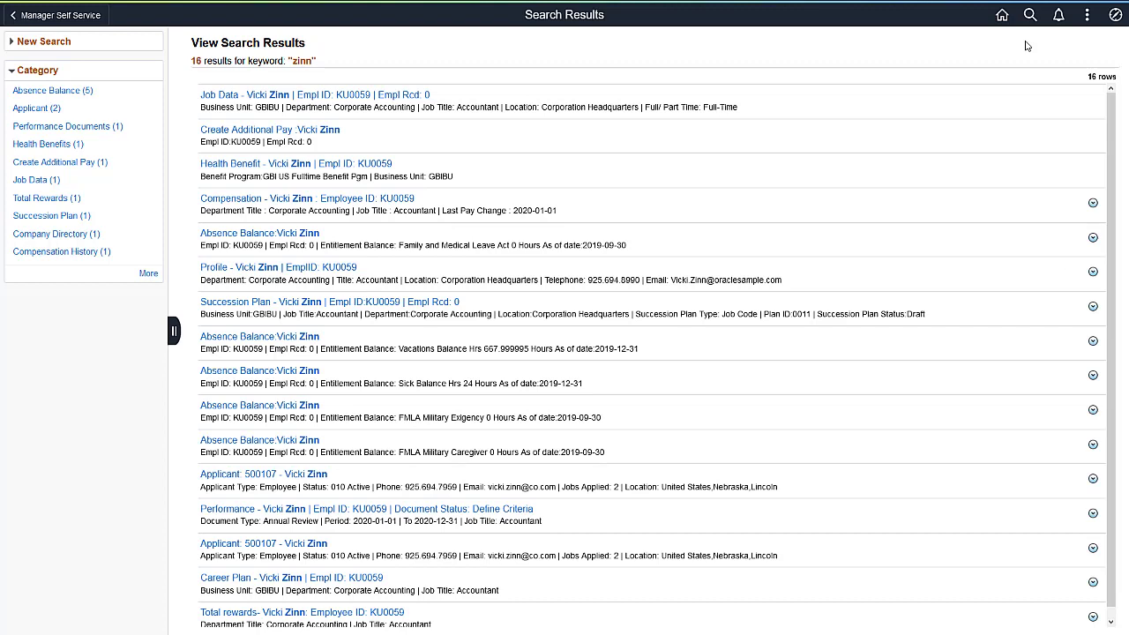
- Open the matching employee's Profile page from the search results
click(1093, 273)
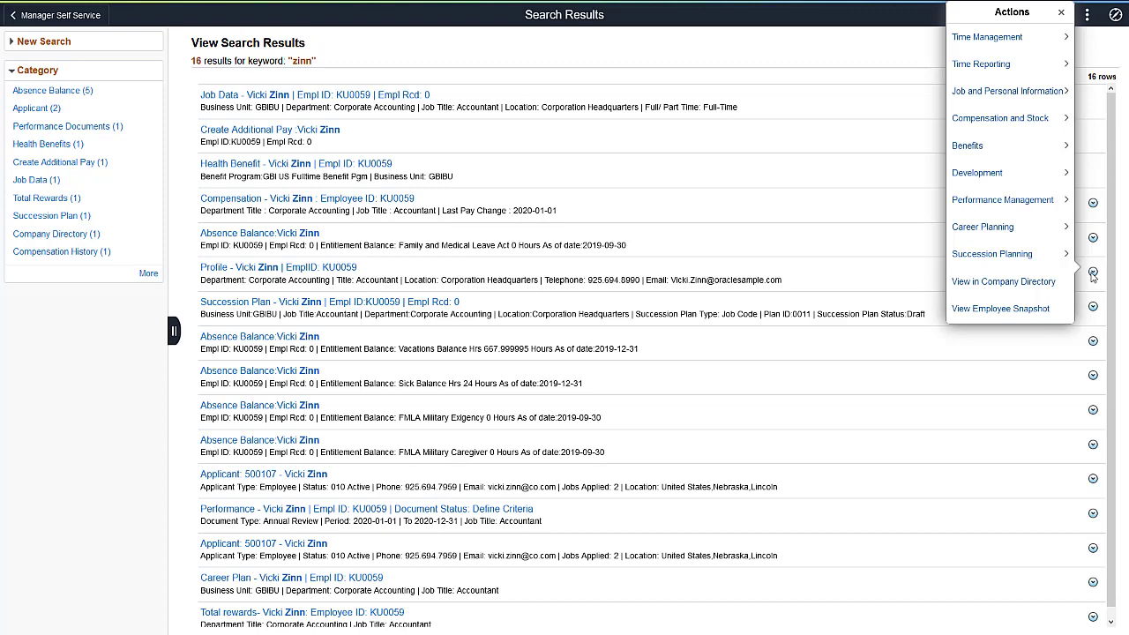
click(1093, 274)
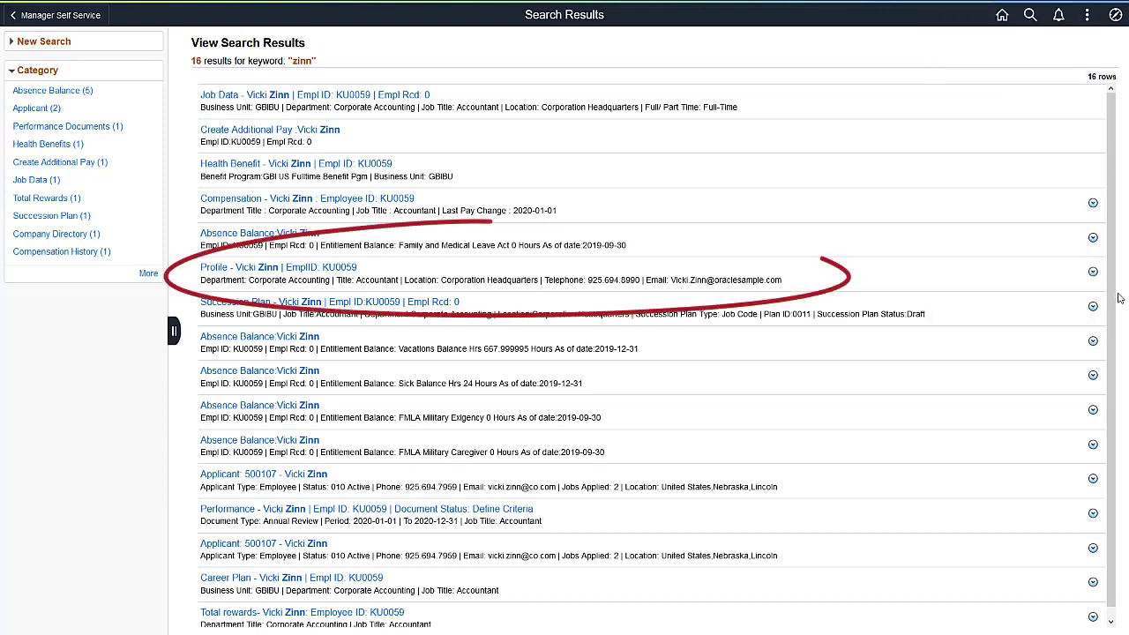
click(302, 268)
- Return to Manager Self Service and choose Personalize Homepage from the Actions menu
click(1028, 16)
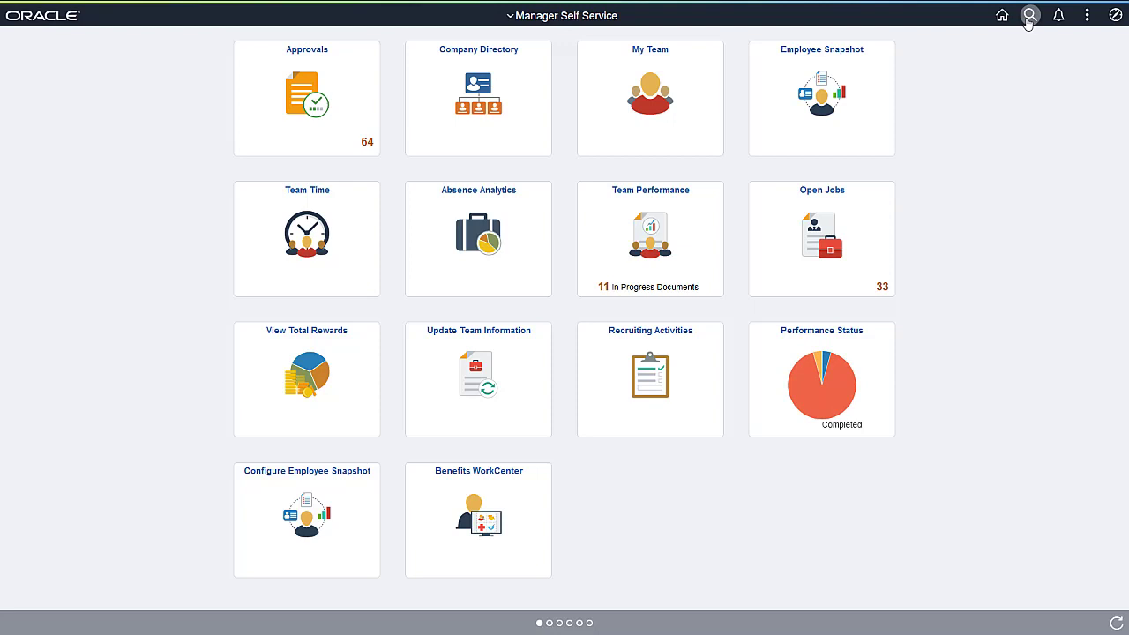
click(1087, 16)
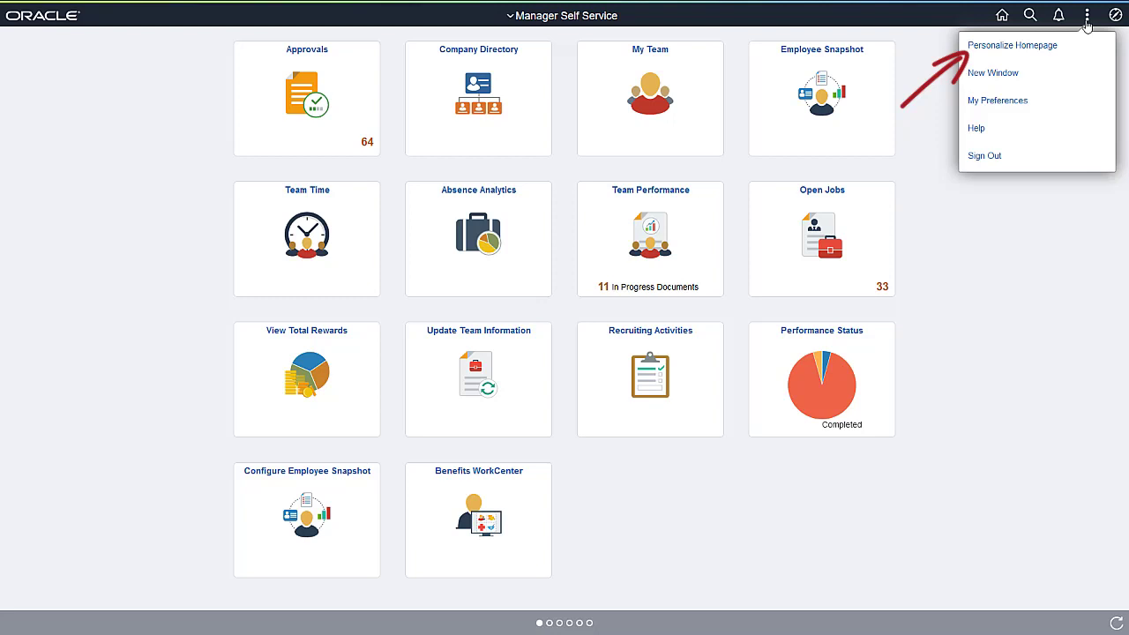
click(1048, 55)
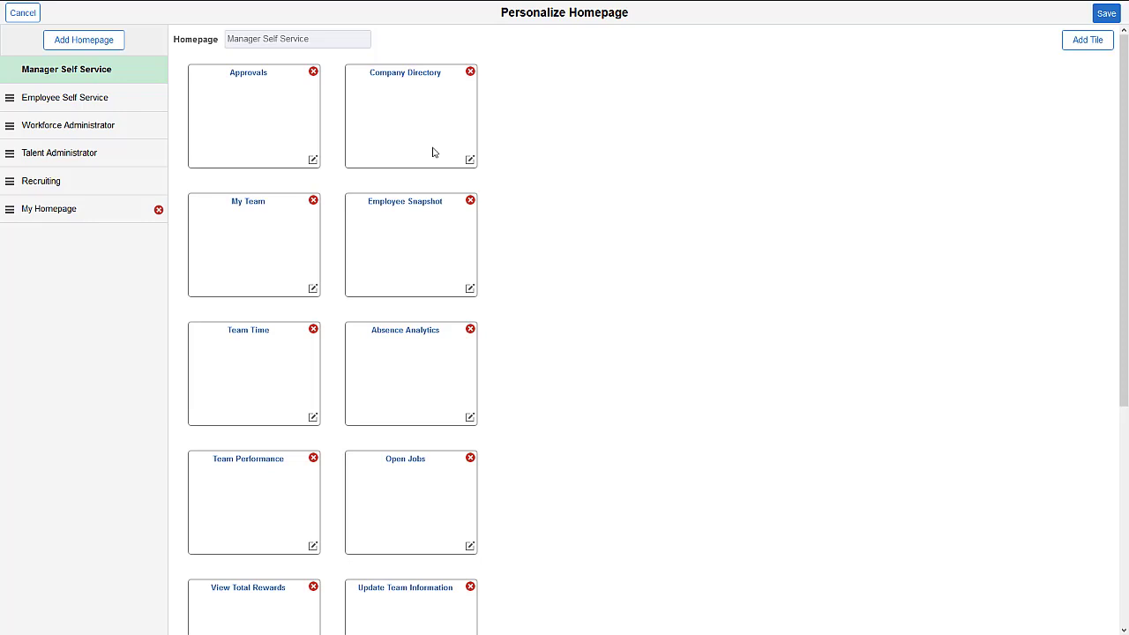
- Move the Company Directory tile ahead of Approvals and bring up the Add Homepage choices
drag(432, 153, 262, 115)
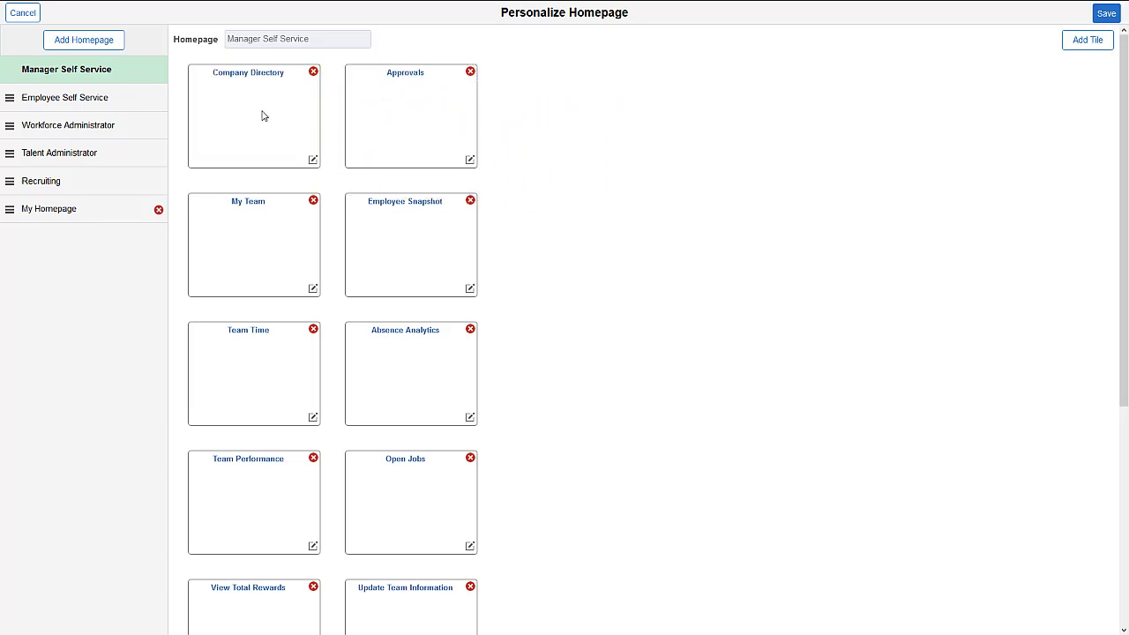
click(115, 42)
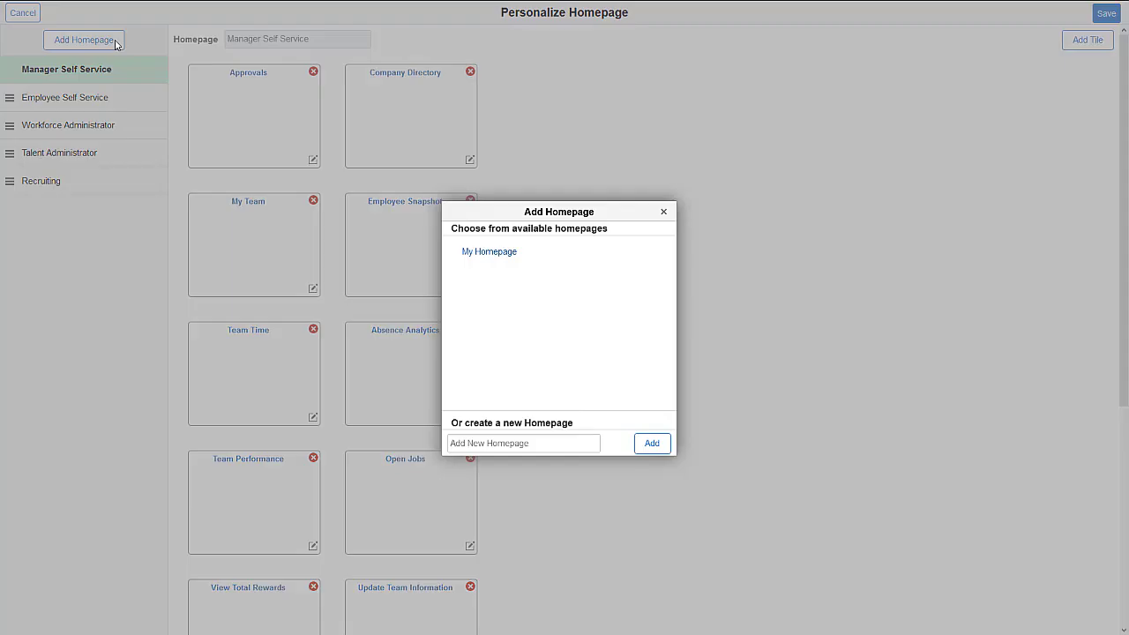
- Add My Homepage, add Employee Snapshot via a 'snap' tile search, then open the Benefits category
click(540, 262)
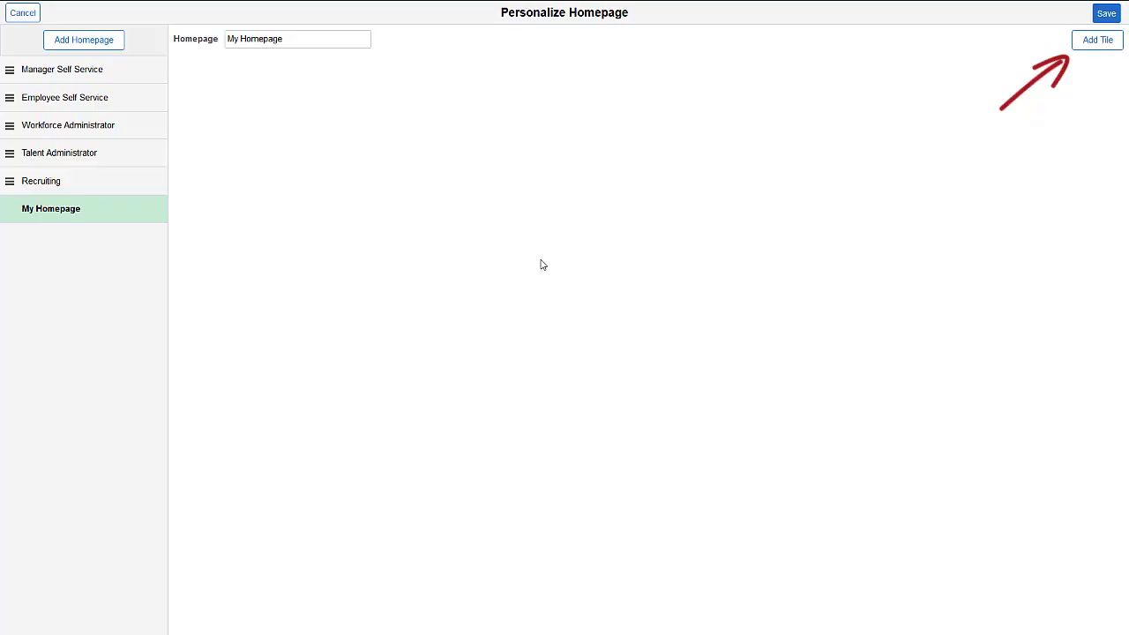
click(1095, 42)
text(snap)
click(651, 239)
click(597, 312)
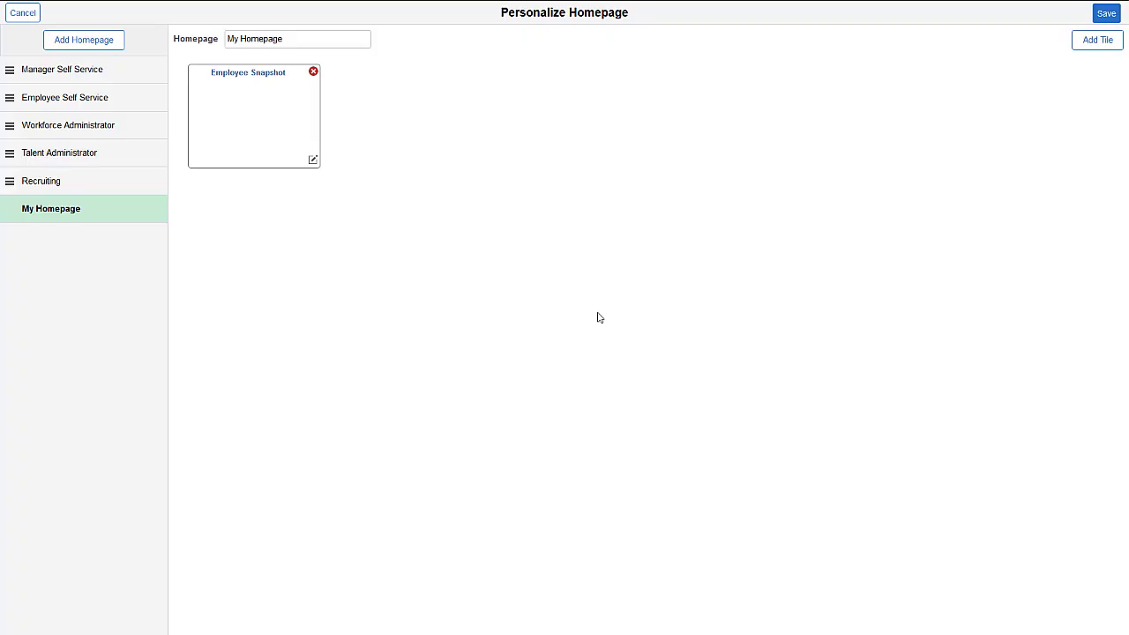
click(1096, 41)
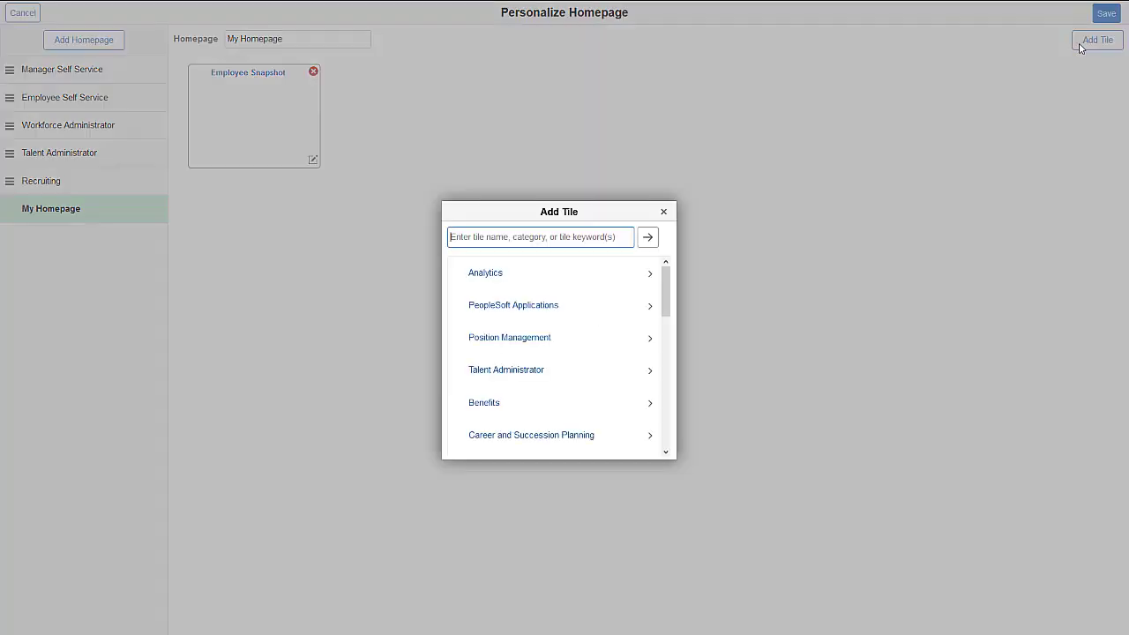
click(634, 406)
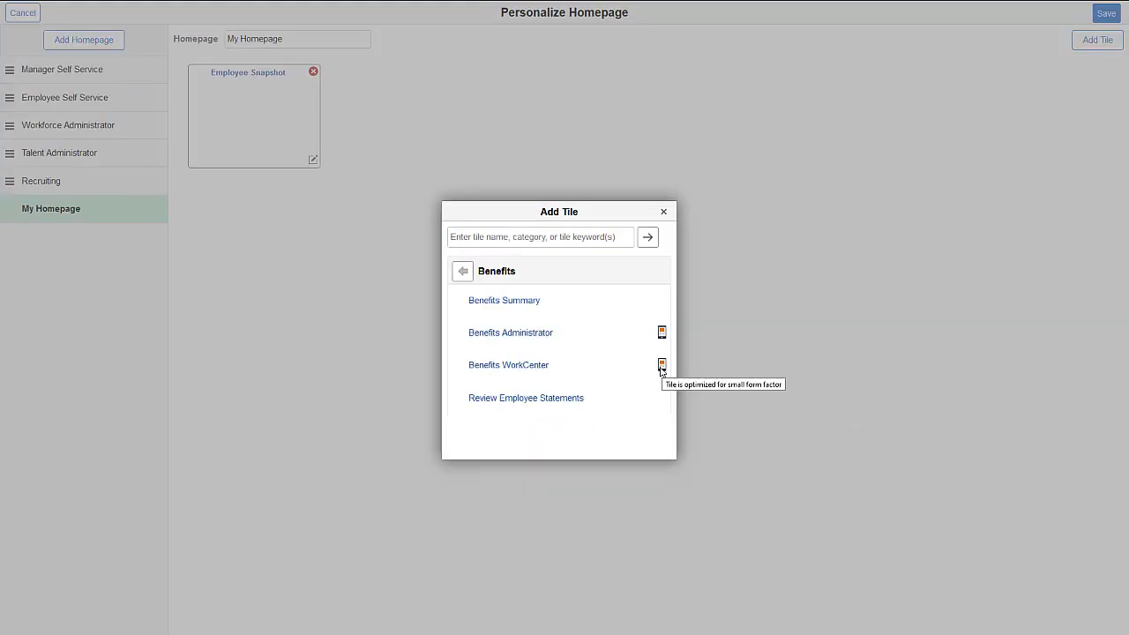
- Add the Benefits WorkCenter tile, save My Homepage, and open the homepage list
click(660, 399)
click(1103, 12)
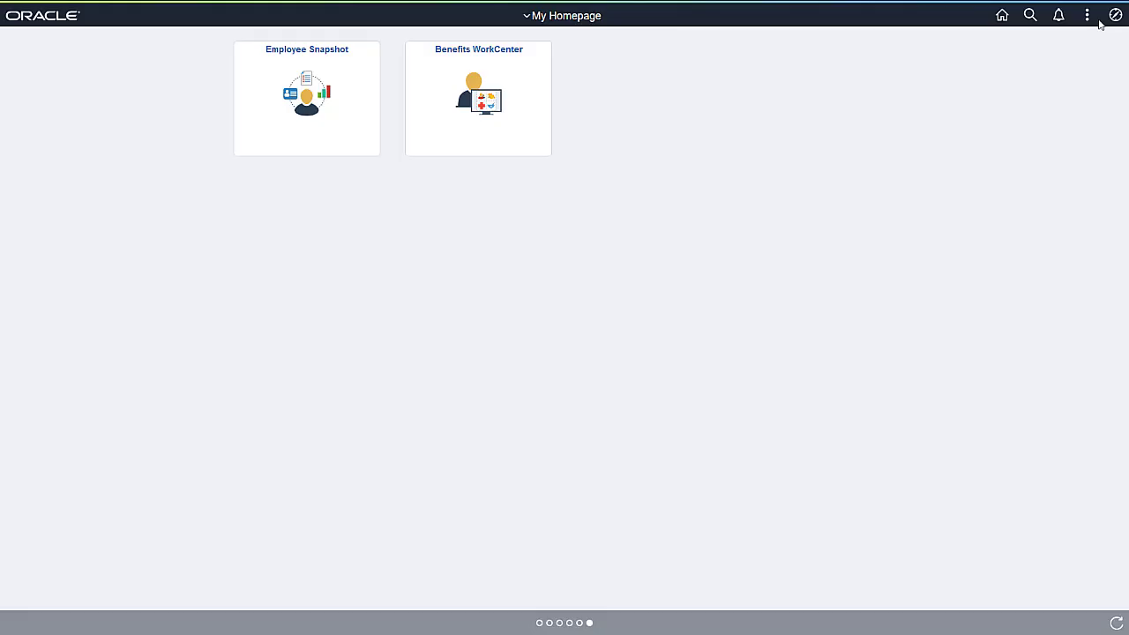
click(564, 15)
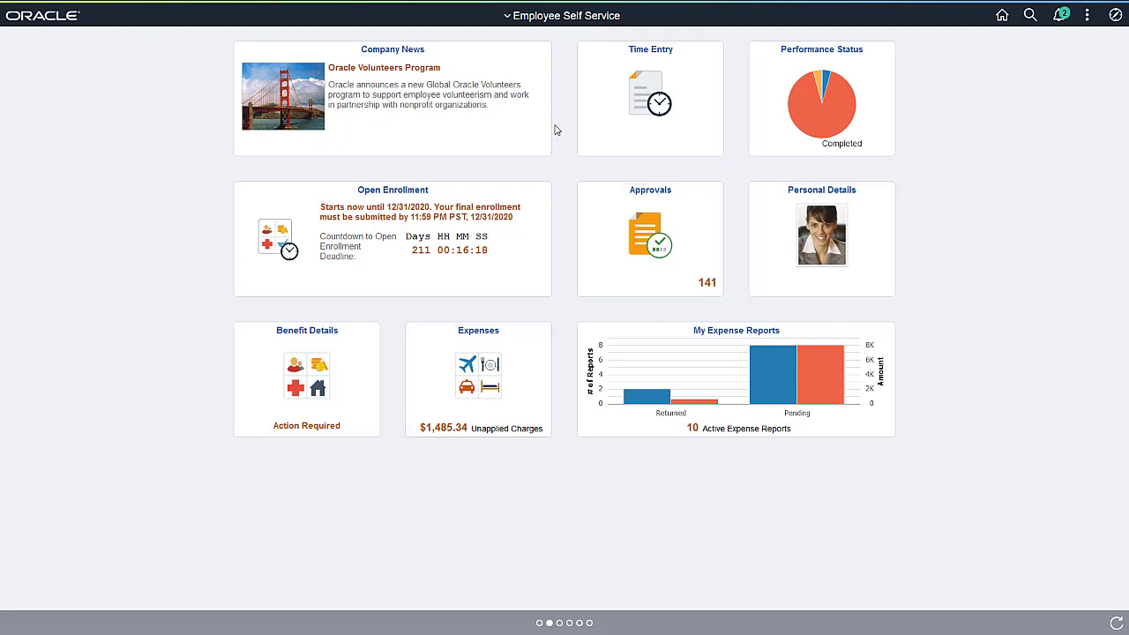
- Pick Manager Self Service from the homepage list and open the My Team tile
click(552, 16)
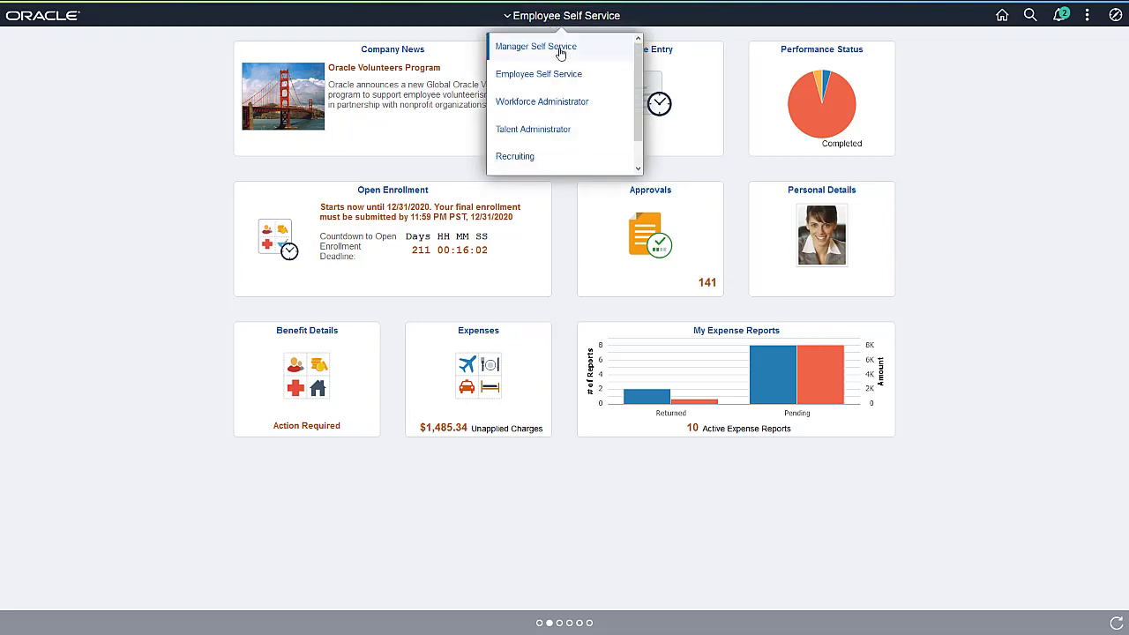
click(560, 53)
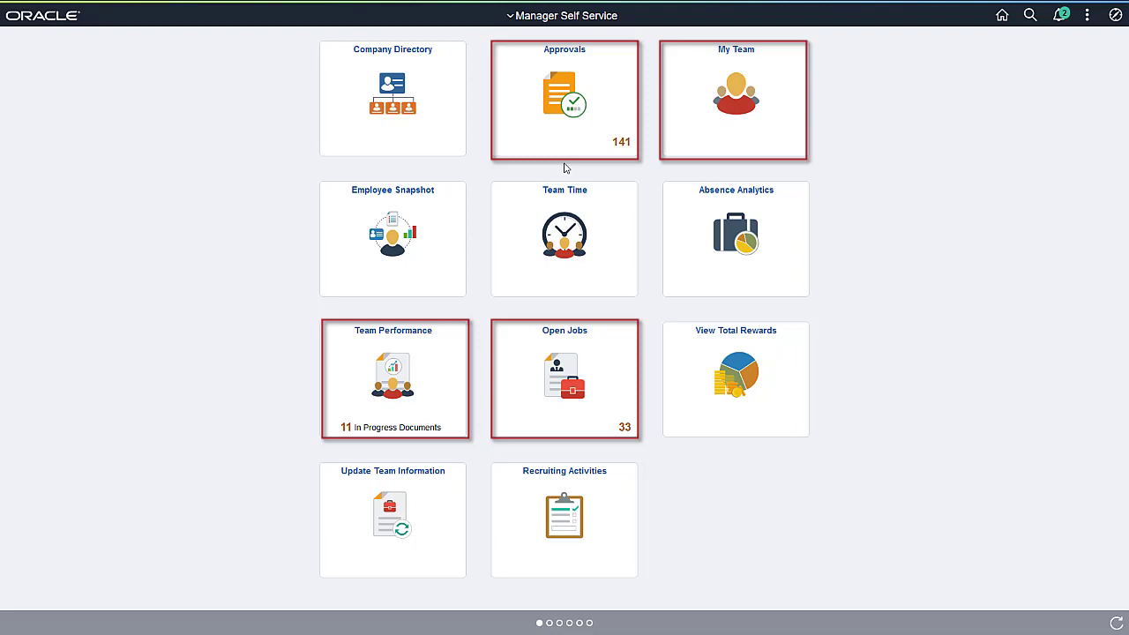
click(684, 141)
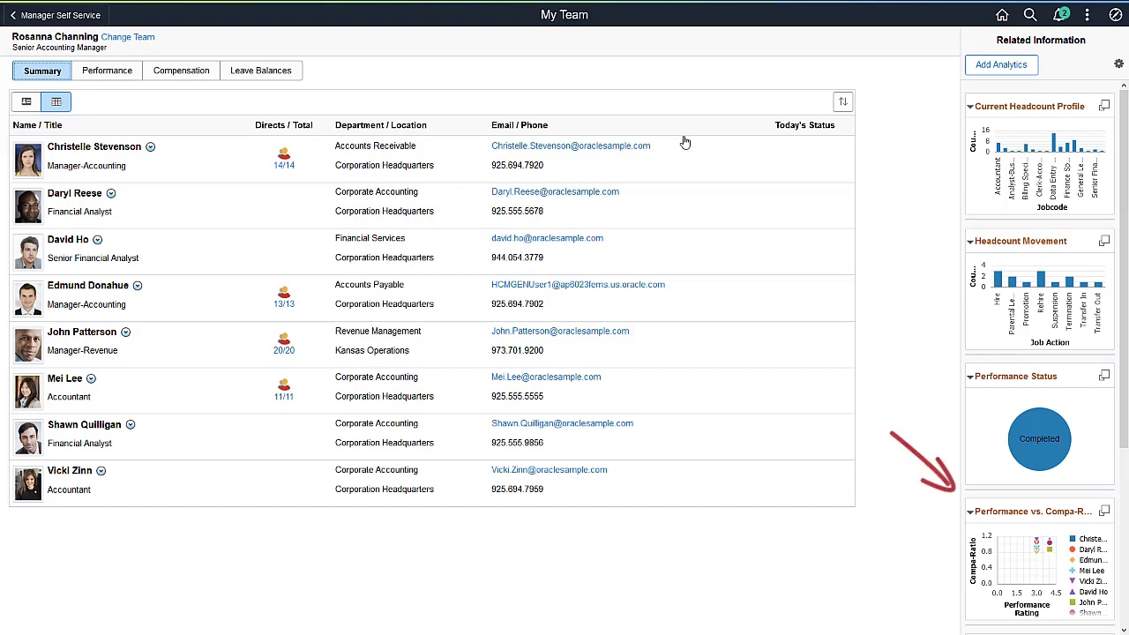
- Expand the Performance vs. Compa-Ratio analytic and filter it to Corporate Accounting
click(1105, 512)
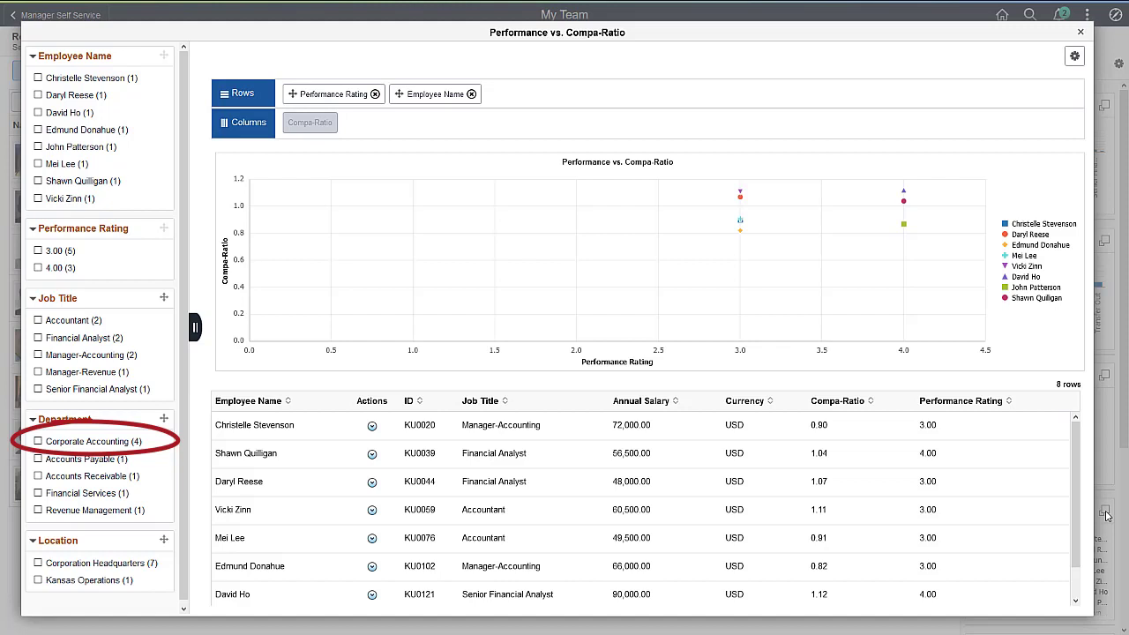
click(38, 442)
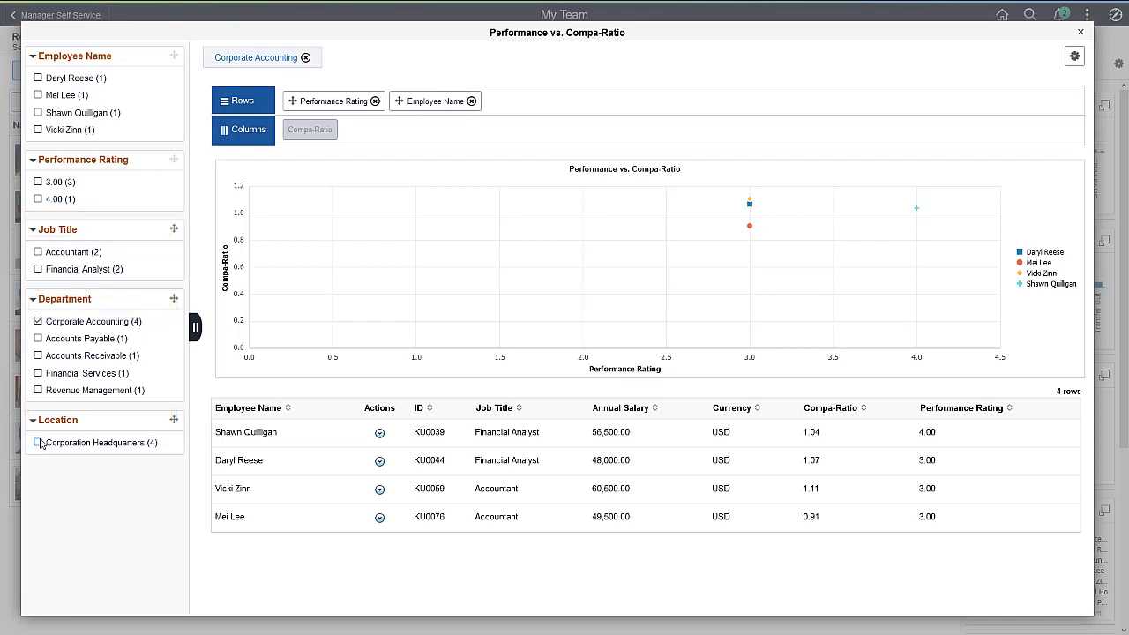
- Open Job and Personal Information actions for the accountant with compa-ratio 1.11
click(379, 489)
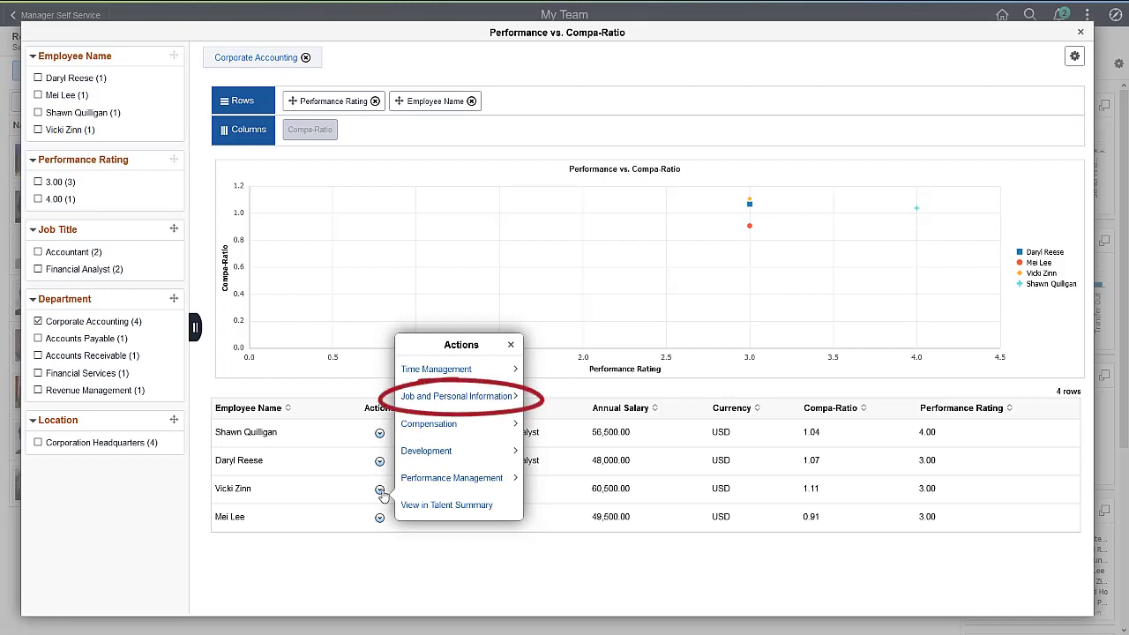
click(435, 397)
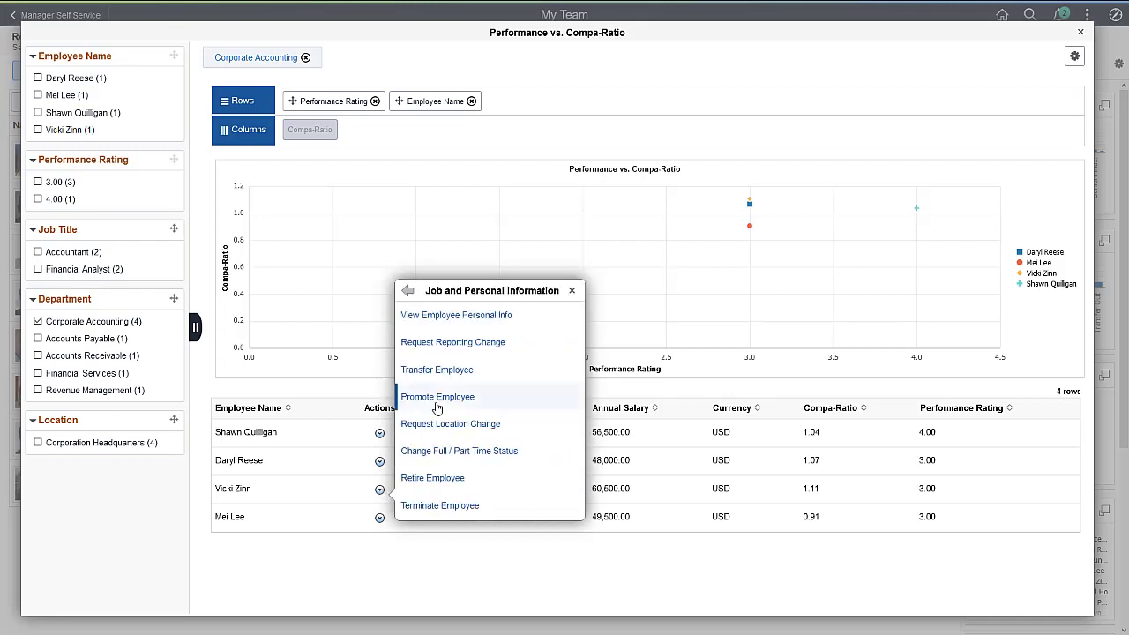
- Start Promote Employee and continue past the questionnaire to the job detail step
click(436, 399)
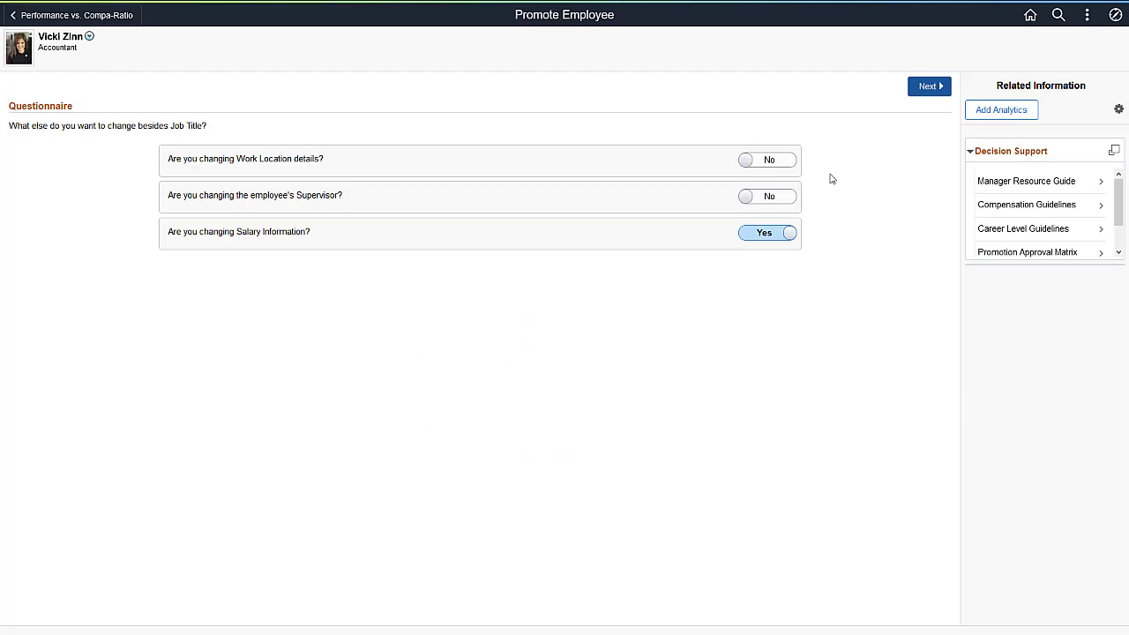
click(927, 88)
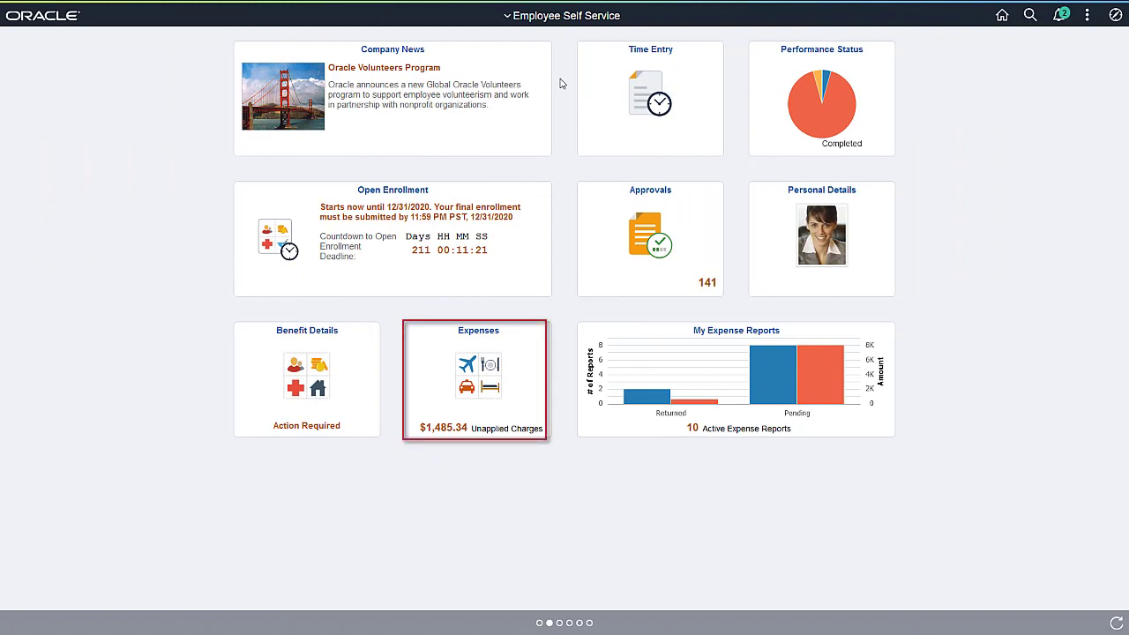
- Open the Expenses homepage, then return home and scroll the homepage list to Project Management
click(446, 391)
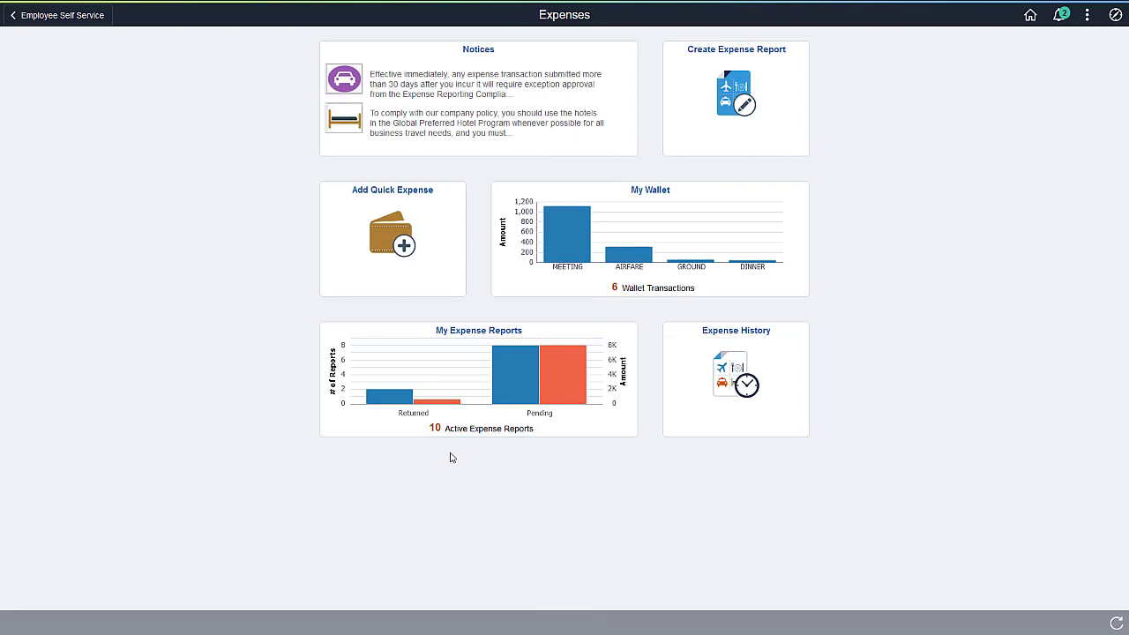
click(1030, 15)
click(565, 15)
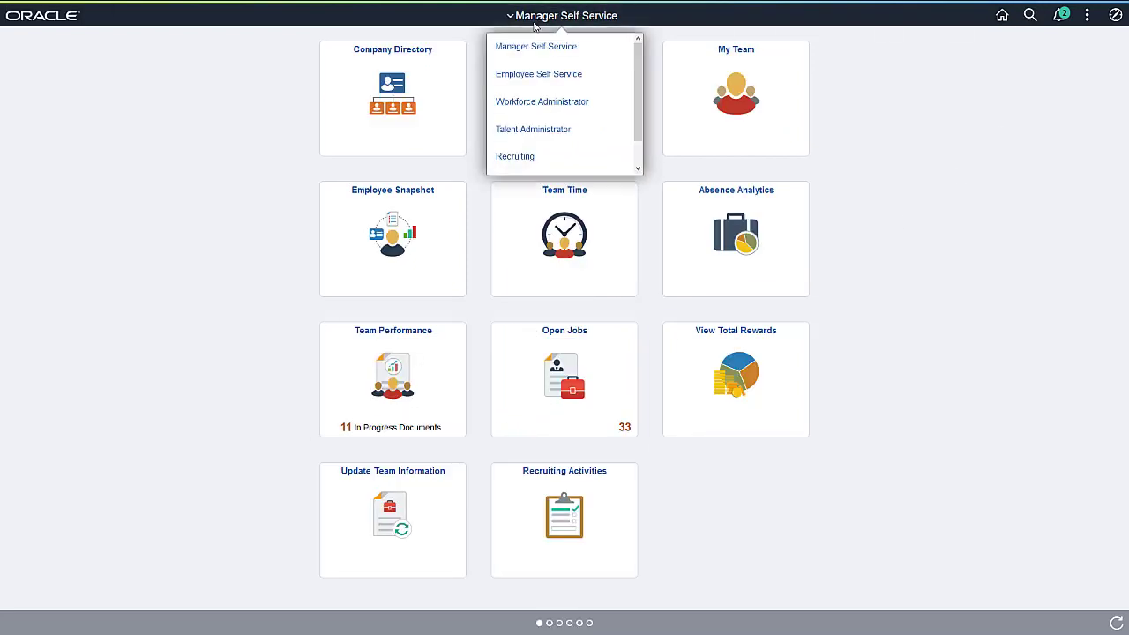
scroll(641, 104, down, 1)
drag(641, 104, 640, 122)
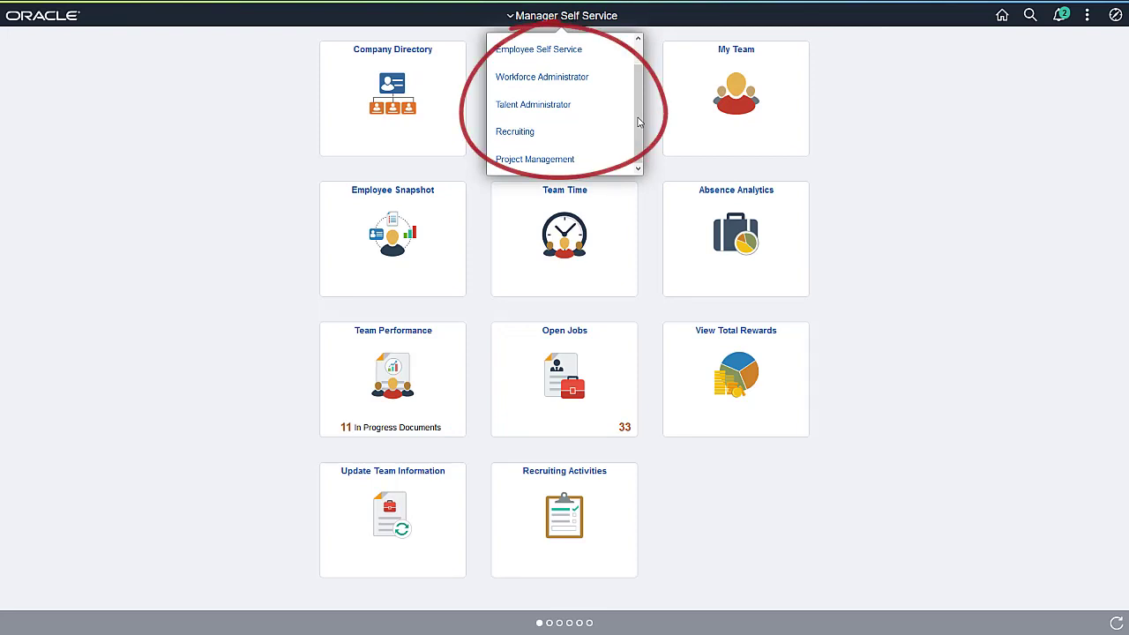
- Visit Project Management, then switch to Workforce Administrator and open HR Administration
click(604, 164)
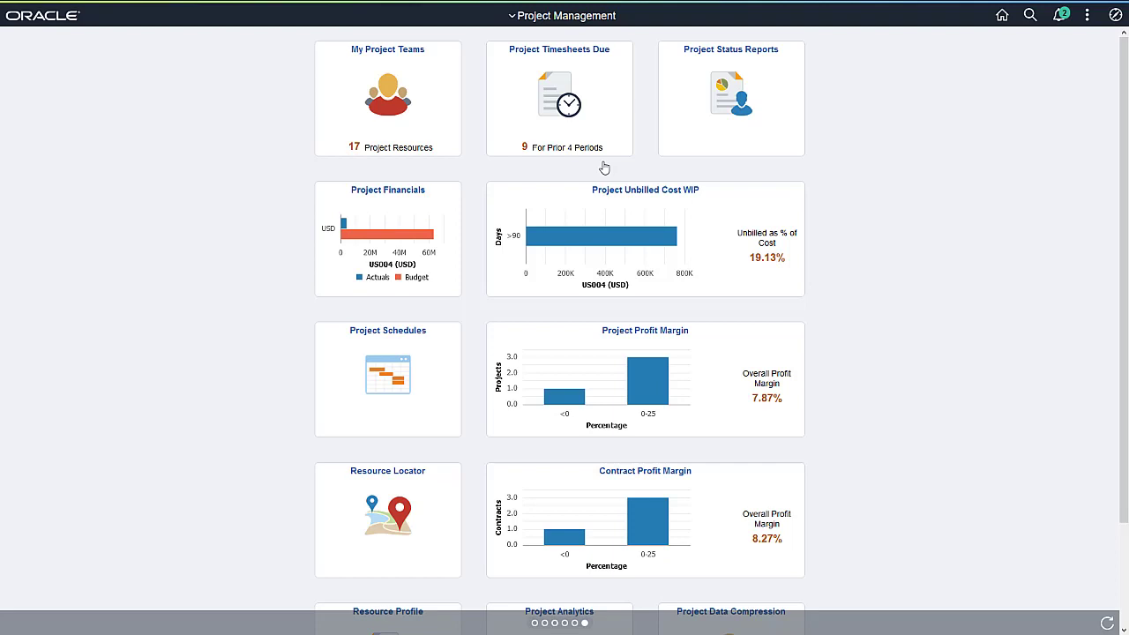
click(566, 15)
click(617, 107)
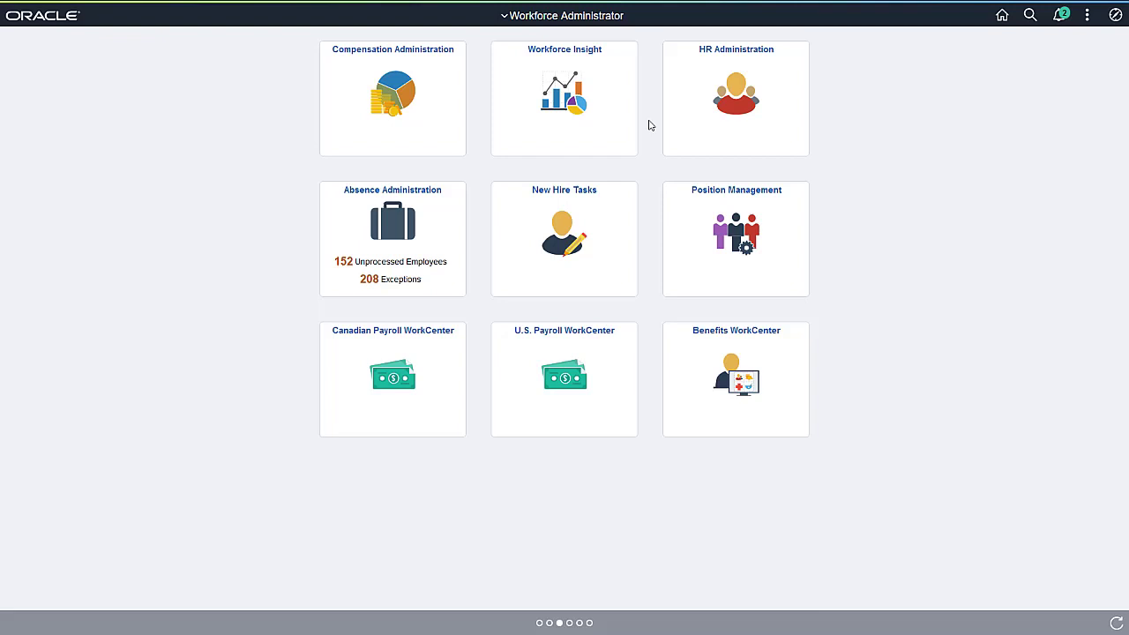
click(675, 111)
- Search Job Data by the employee's last name, then scroll the Information Portal's resource links
click(456, 242)
text(Zinn)
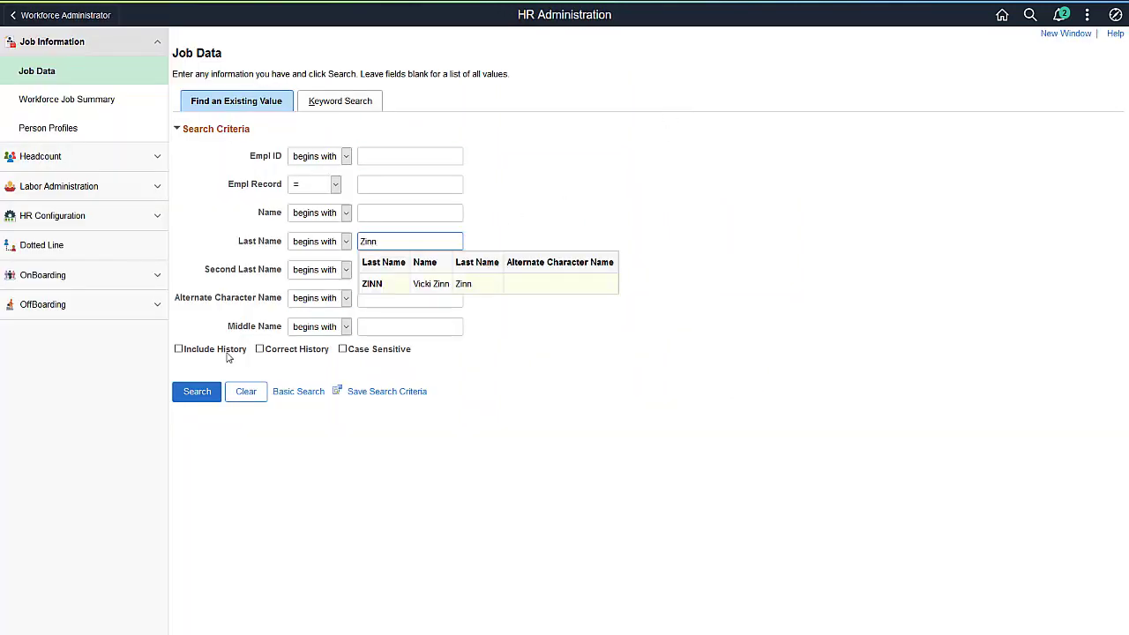
click(196, 393)
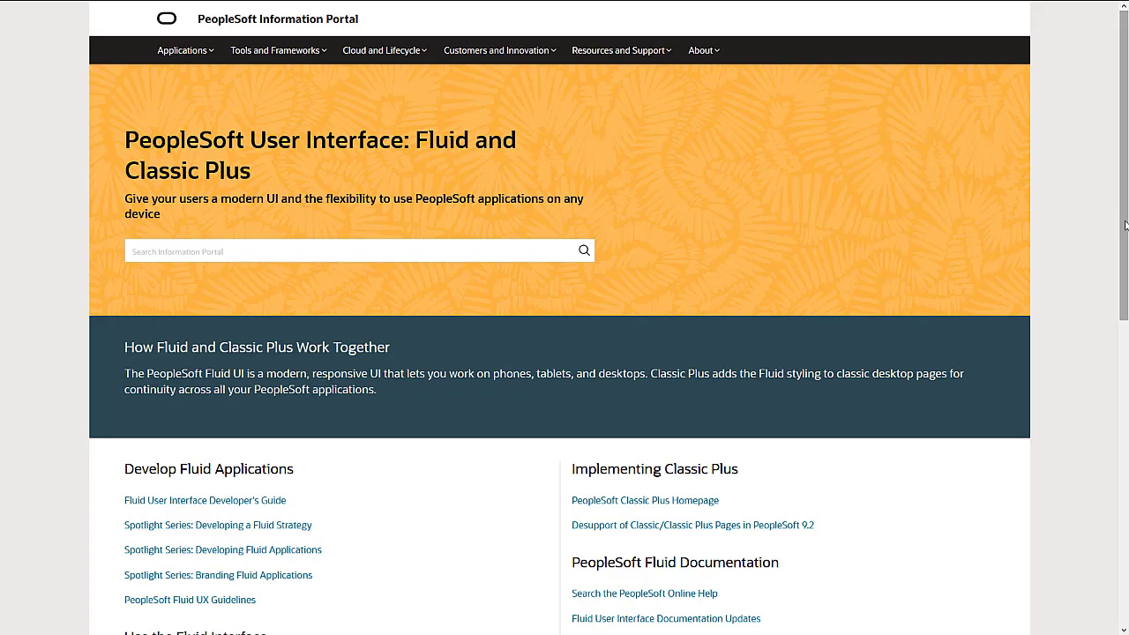
drag(1125, 226, 1127, 391)
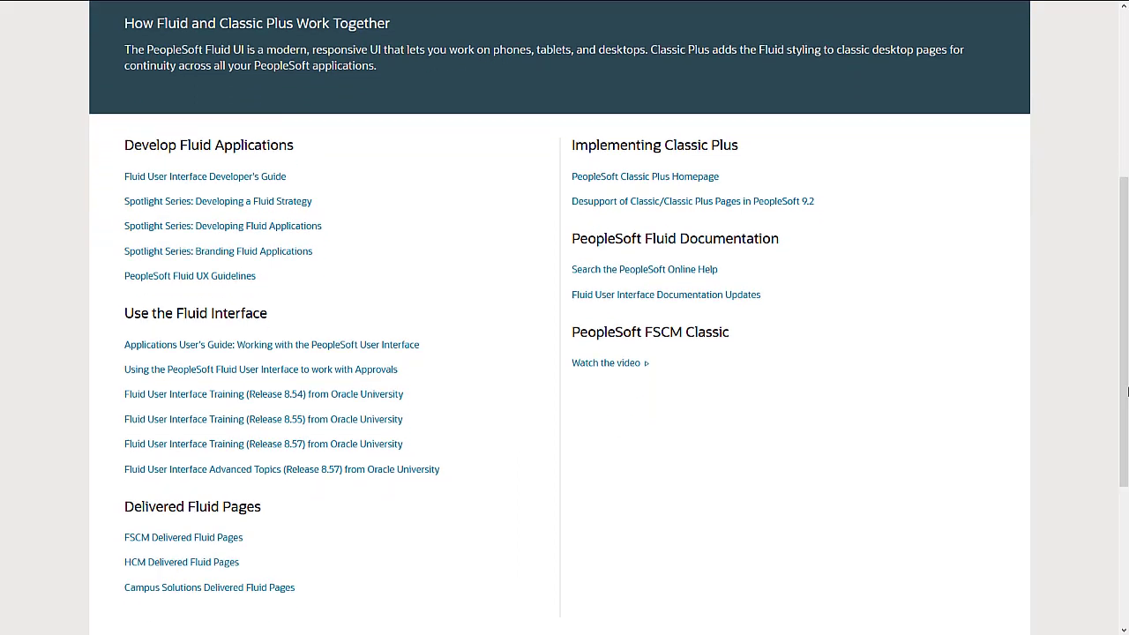